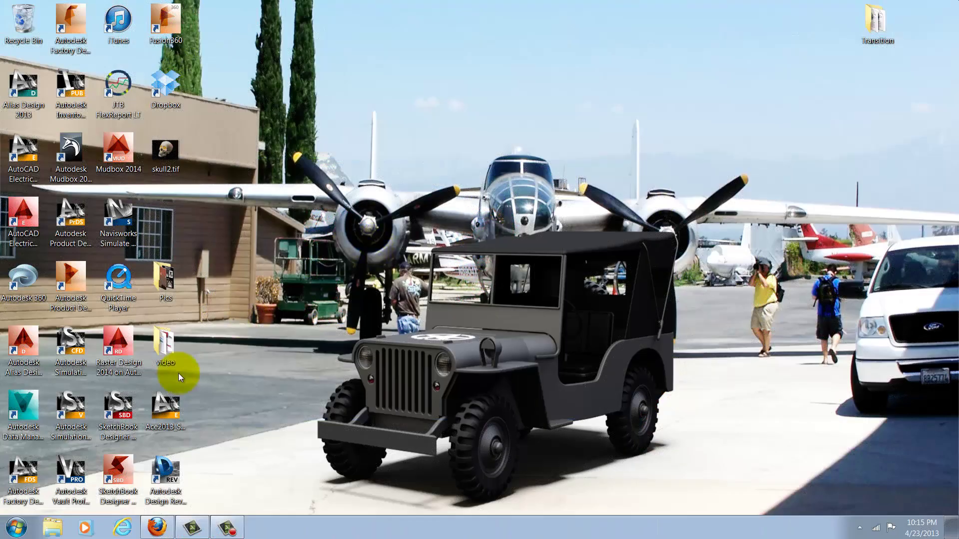
Launch Style Library Manager from the Start menu's Autodesk Inventor 2014 Tools folder
{"action": "left_click", "coordinate": [17, 526]}
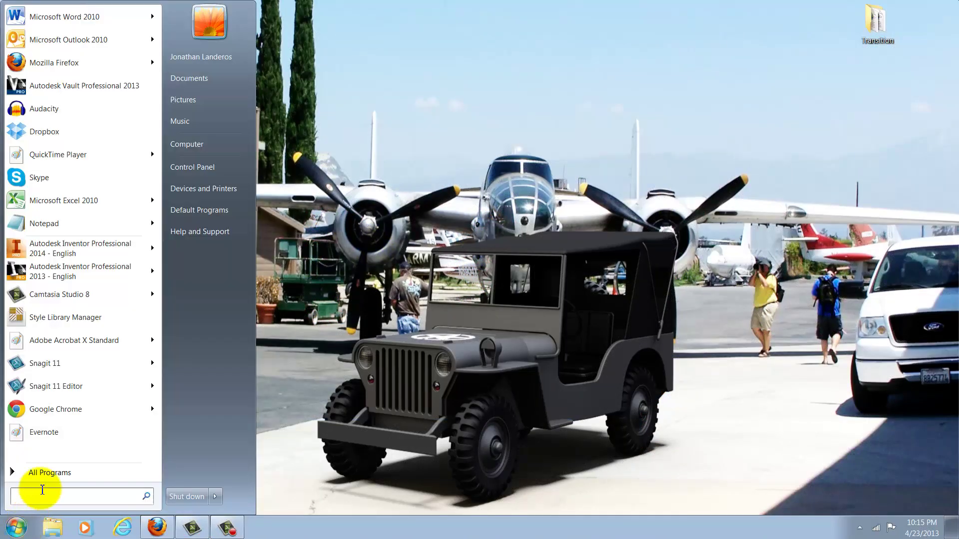
{"action": "left_click", "coordinate": [44, 473]}
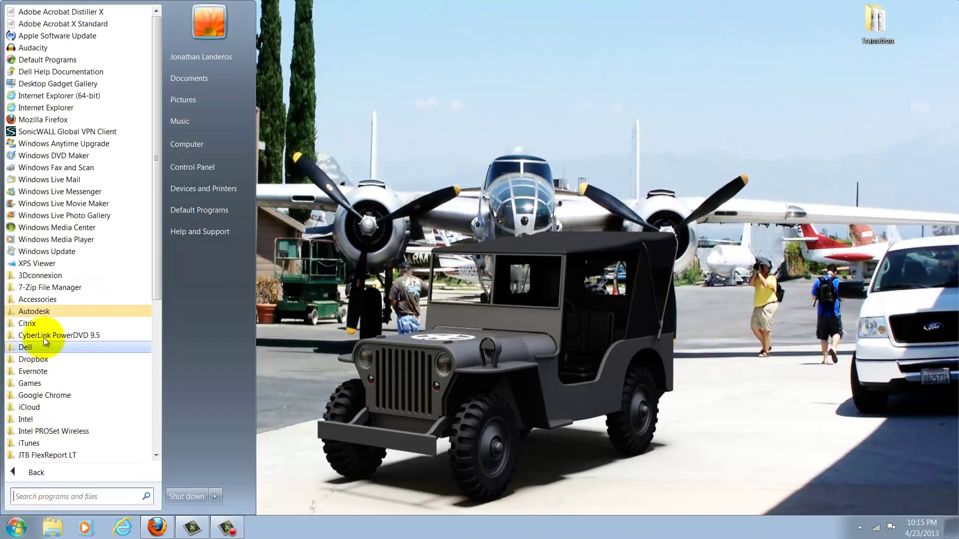
{"action": "left_click", "coordinate": [43, 314]}
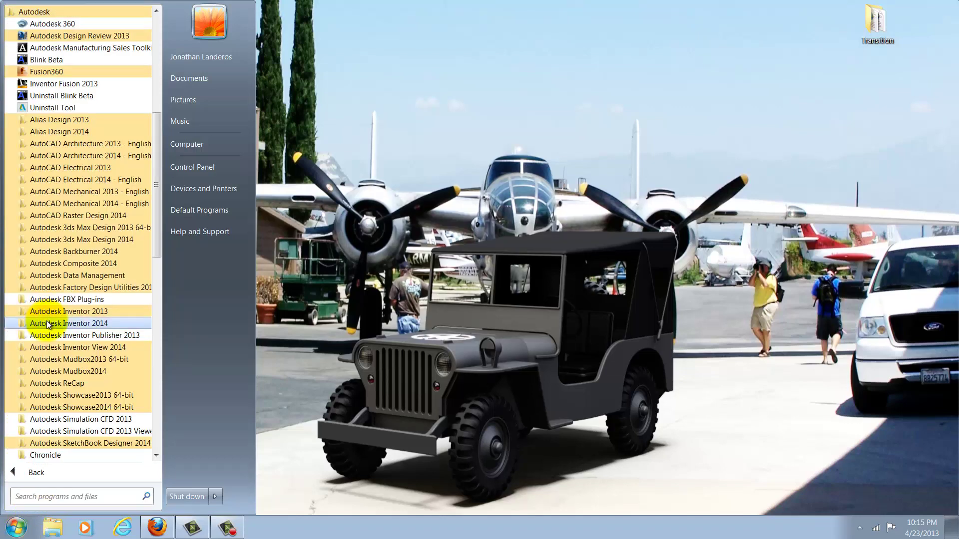
{"action": "left_click", "coordinate": [48, 323]}
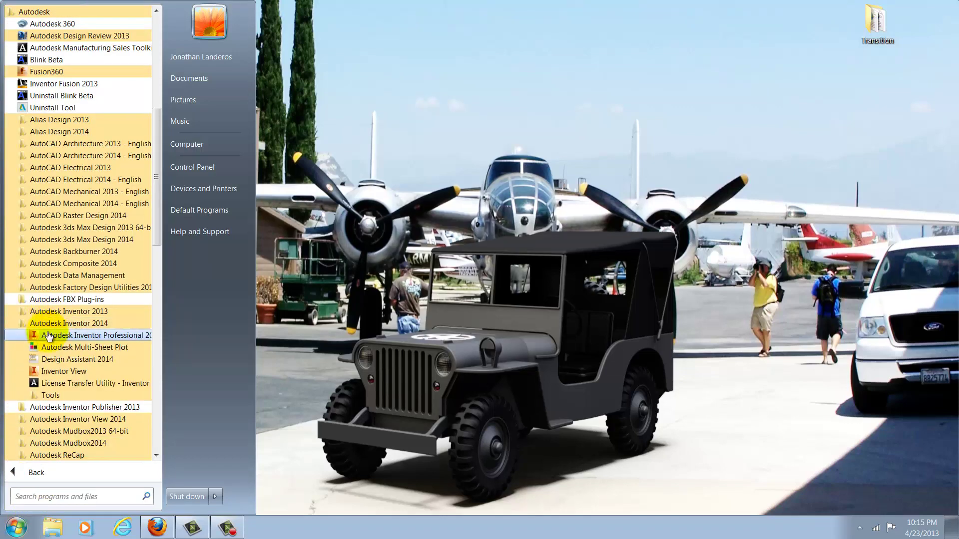
{"action": "left_click", "coordinate": [42, 394]}
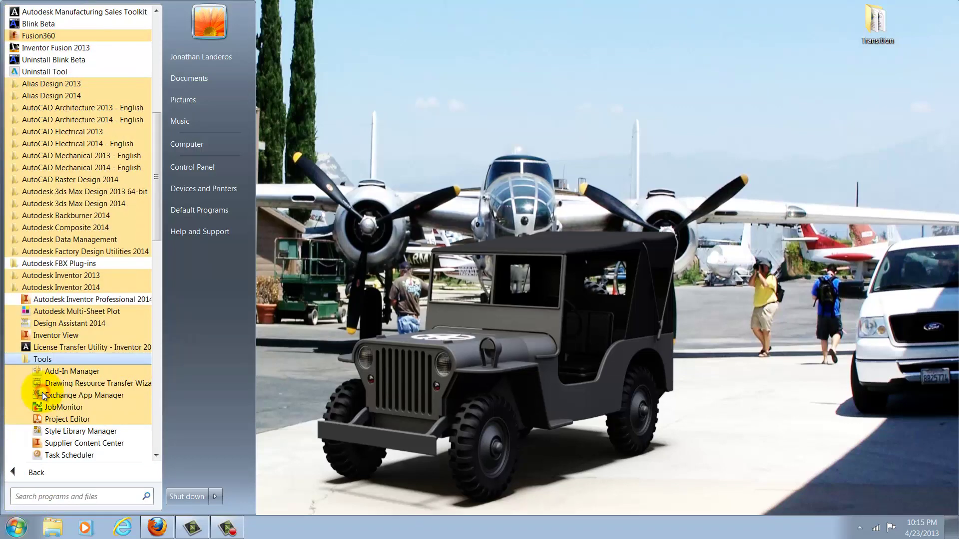
{"action": "left_click", "coordinate": [72, 432]}
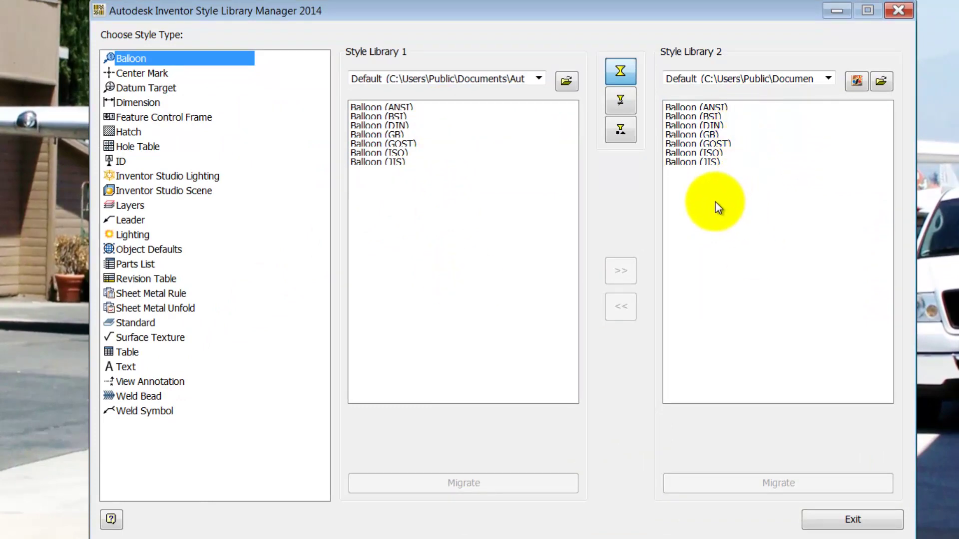
Set Style Library 1's location to the Transition folder
{"action": "left_click", "coordinate": [570, 86]}
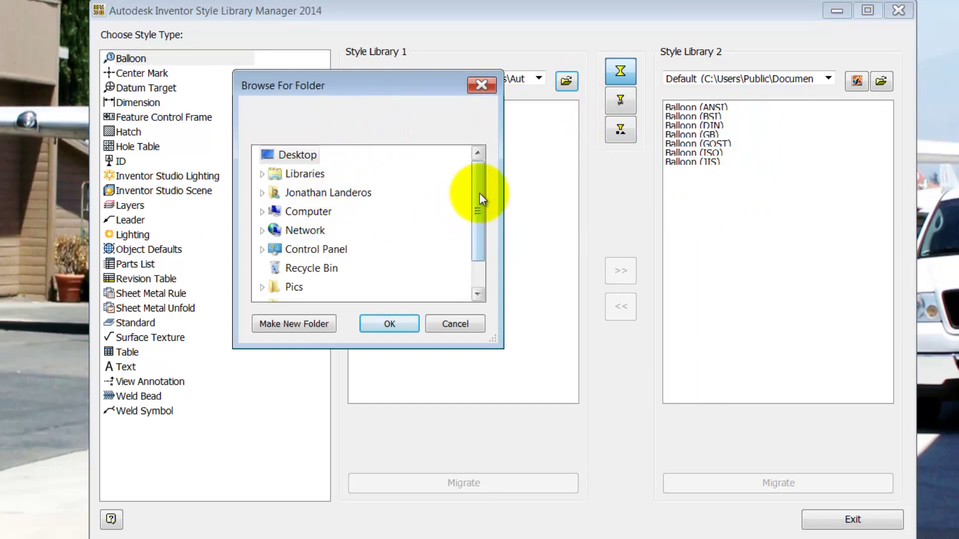
{"action": "left_click_drag", "start_coordinate": [478, 193], "coordinate": [478, 227]}
{"action": "left_click", "coordinate": [331, 269]}
{"action": "left_click", "coordinate": [262, 268]}
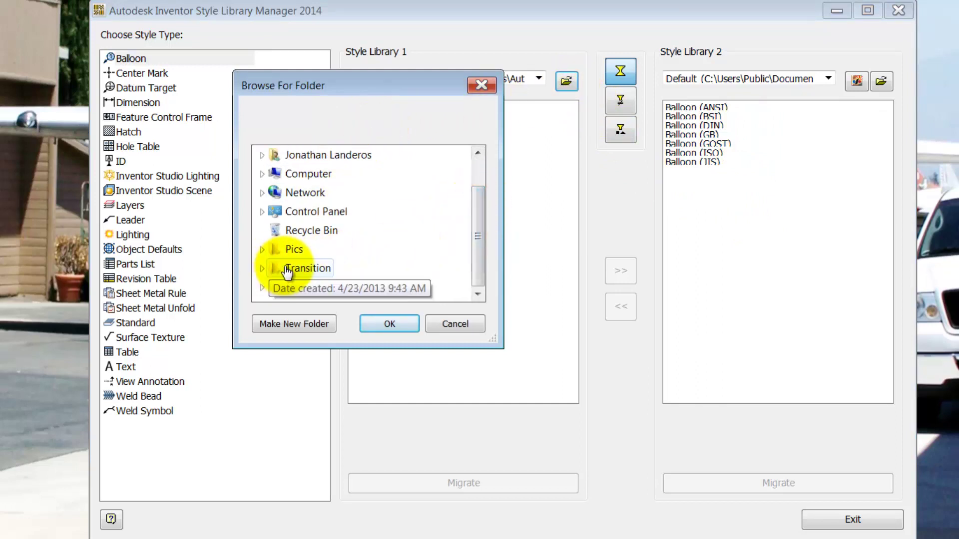
{"action": "left_click", "coordinate": [369, 324]}
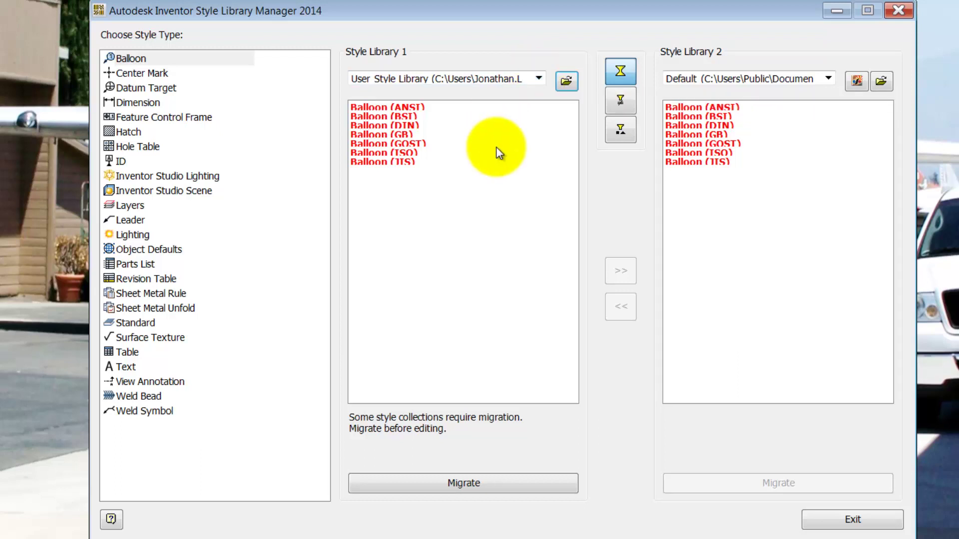
Point Style Library 2 to D:\Vault Work\UtilityFolder 2014\Design Data
{"action": "left_click", "coordinate": [871, 86]}
{"action": "left_click_drag", "start_coordinate": [474, 185], "coordinate": [475, 197]}
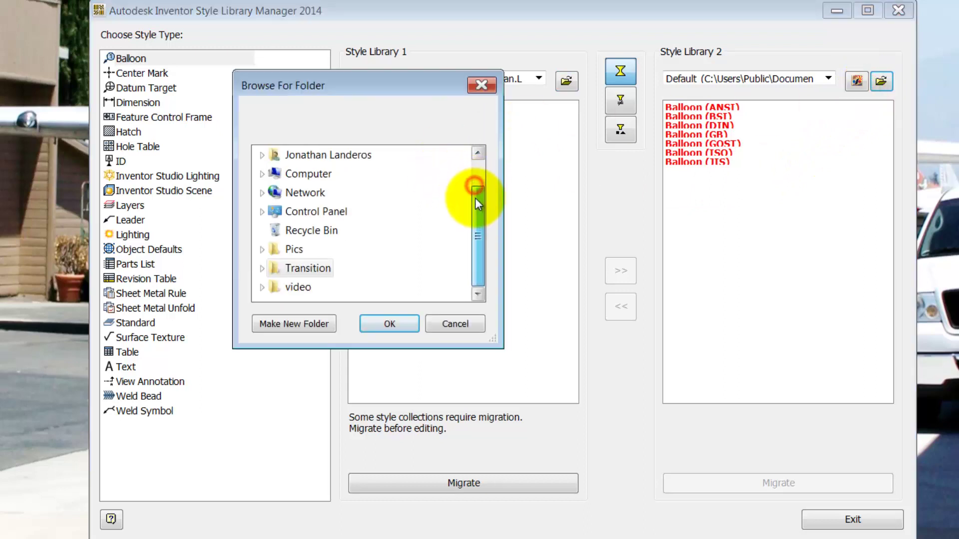
{"action": "left_click", "coordinate": [262, 174]}
{"action": "left_click", "coordinate": [326, 212]}
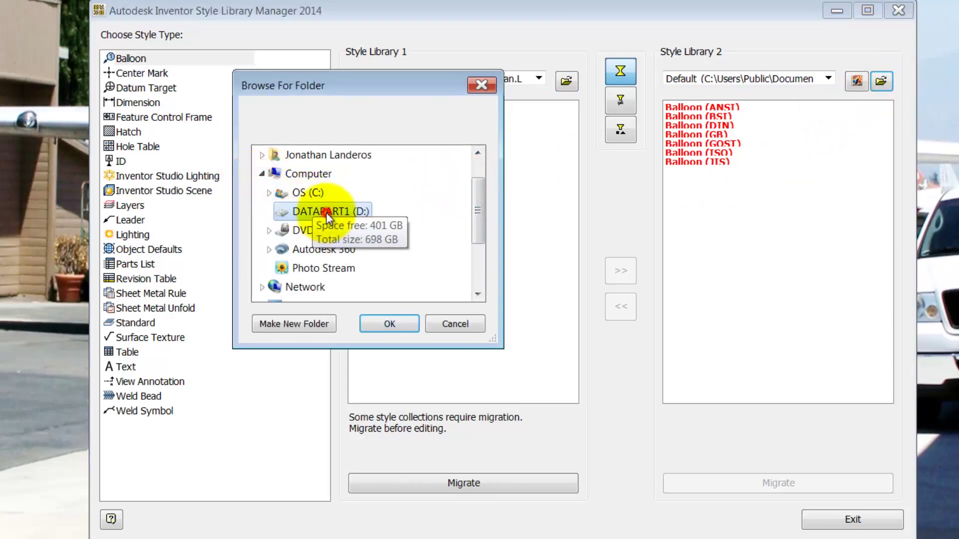
{"action": "left_click_drag", "start_coordinate": [476, 175], "coordinate": [468, 260]}
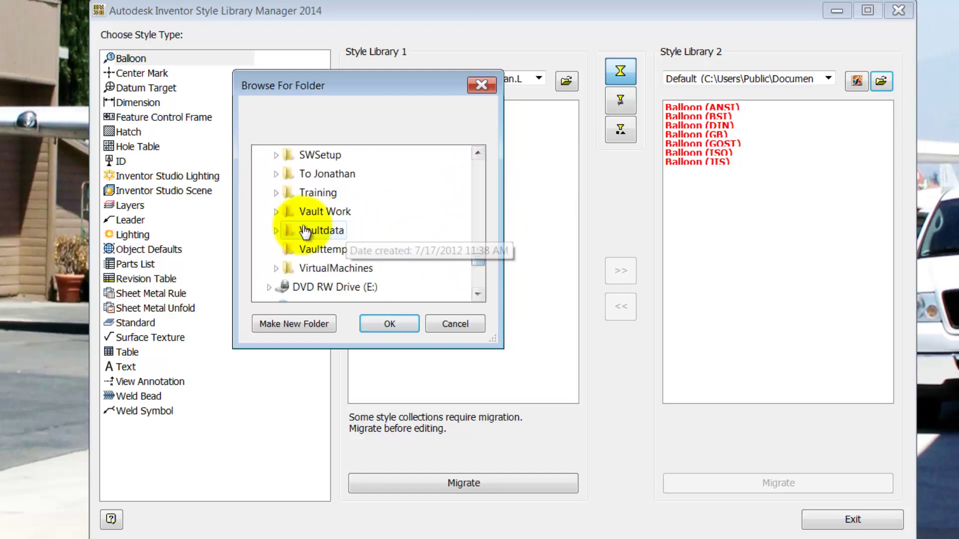
{"action": "left_click", "coordinate": [276, 212]}
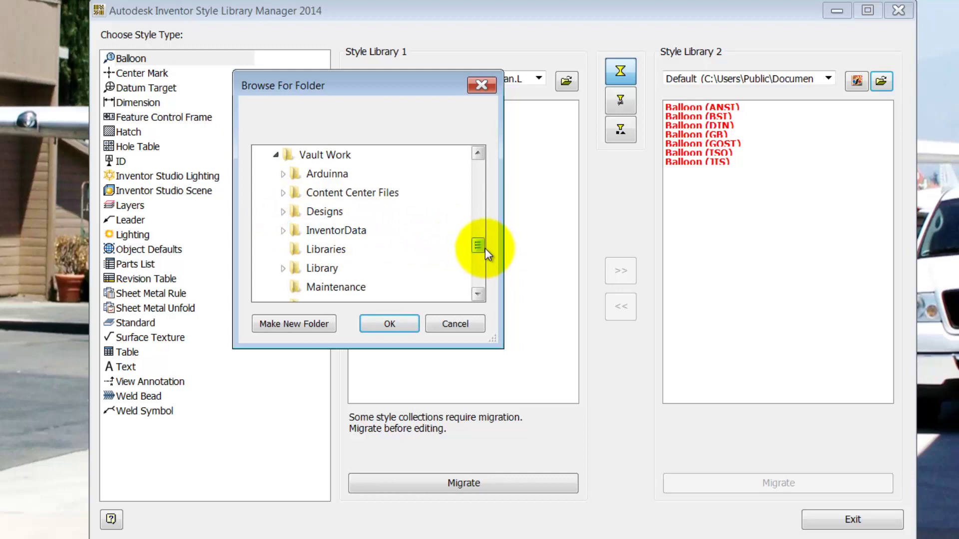
{"action": "left_click_drag", "start_coordinate": [480, 247], "coordinate": [480, 261]}
{"action": "left_click", "coordinate": [284, 250]}
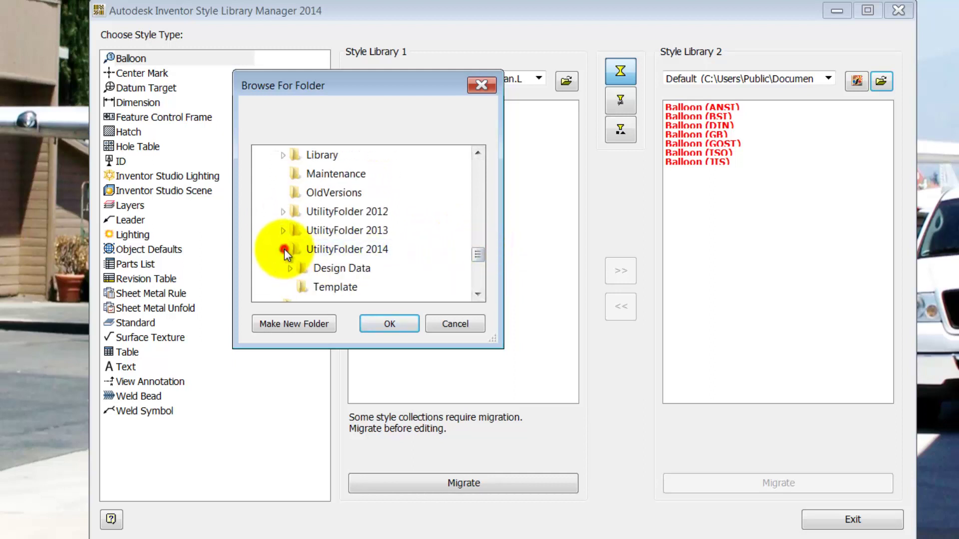
{"action": "left_click", "coordinate": [322, 268]}
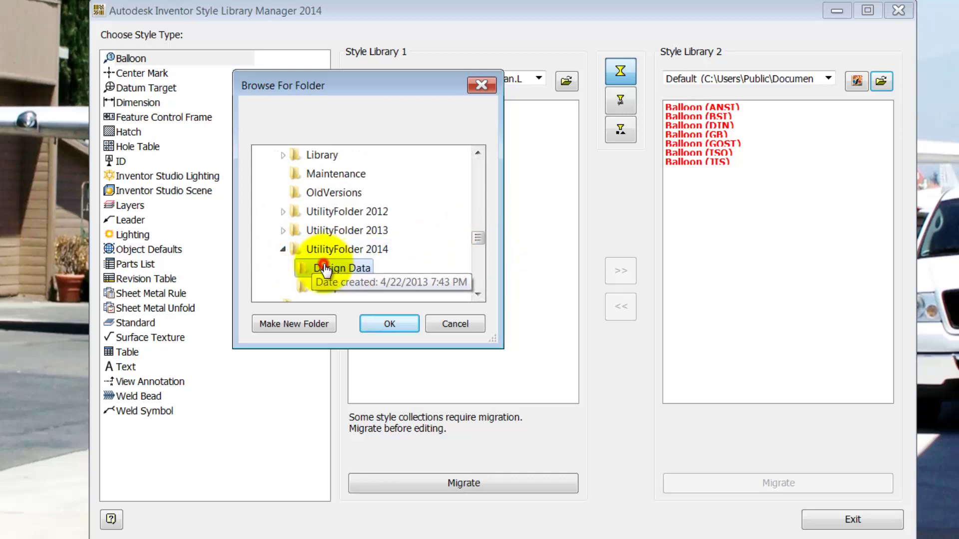
{"action": "left_click", "coordinate": [385, 323]}
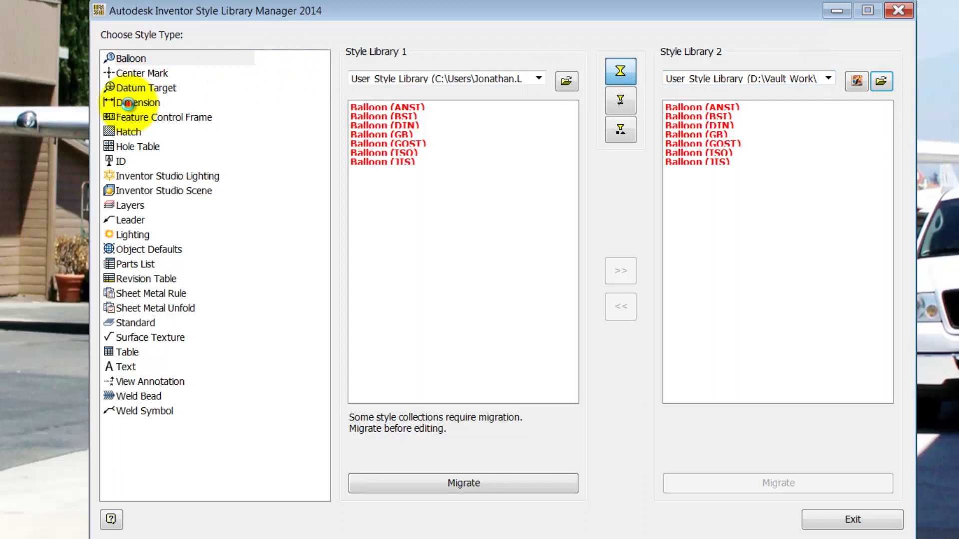
Compare Dimension and Sheet Metal Rule styles in both libraries, then start migrating Style Library 1
{"action": "left_click", "coordinate": [128, 103]}
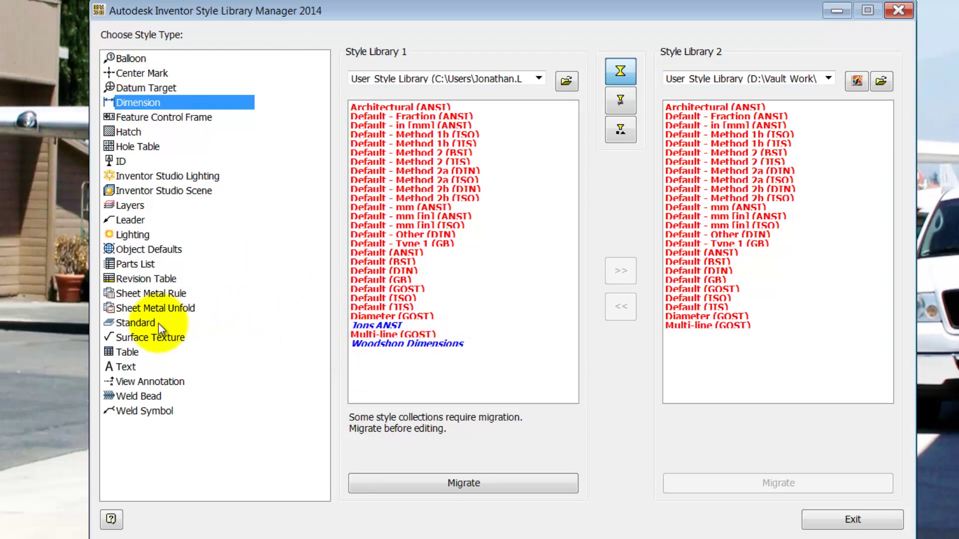
{"action": "left_click", "coordinate": [154, 296]}
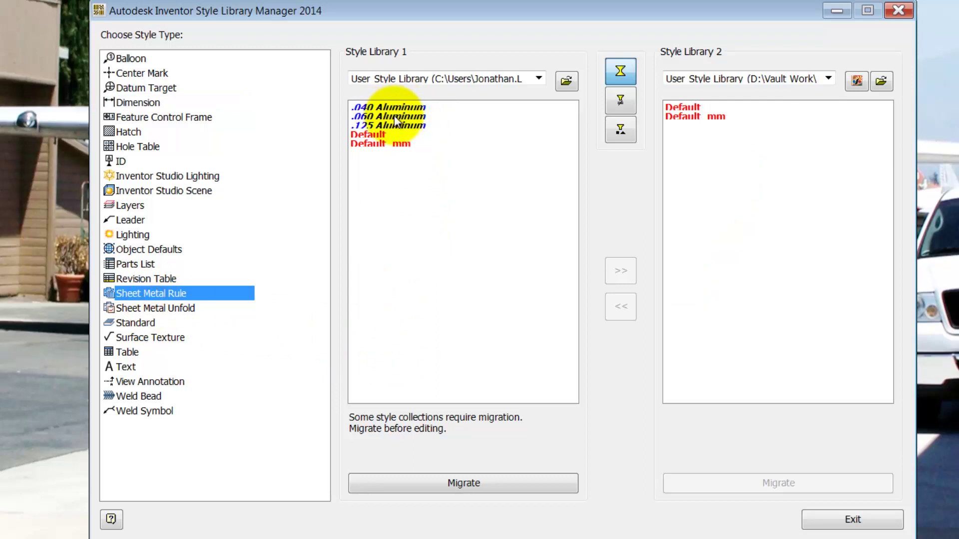
{"action": "left_click", "coordinate": [460, 482]}
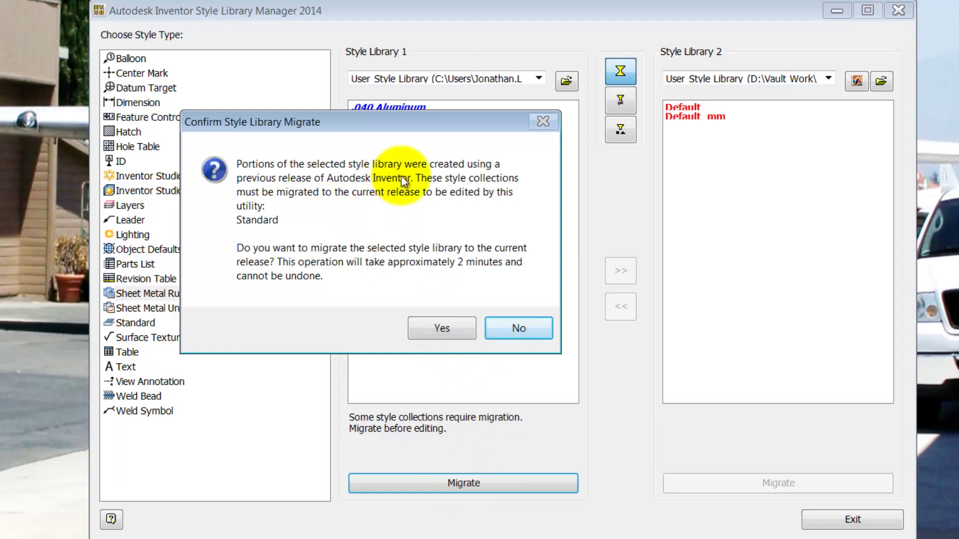
Confirm migration of Style Library 1's 25 style collections to the 2014 release
{"action": "left_click", "coordinate": [431, 329]}
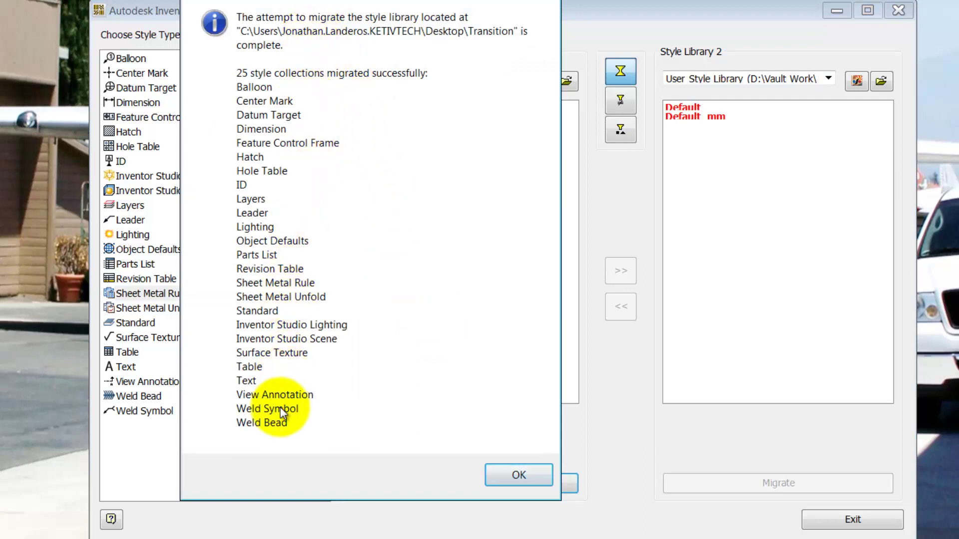
Copy the three Aluminum sheet metal rules, including .040 and .125, to Style Library 2
{"action": "left_click", "coordinate": [496, 481]}
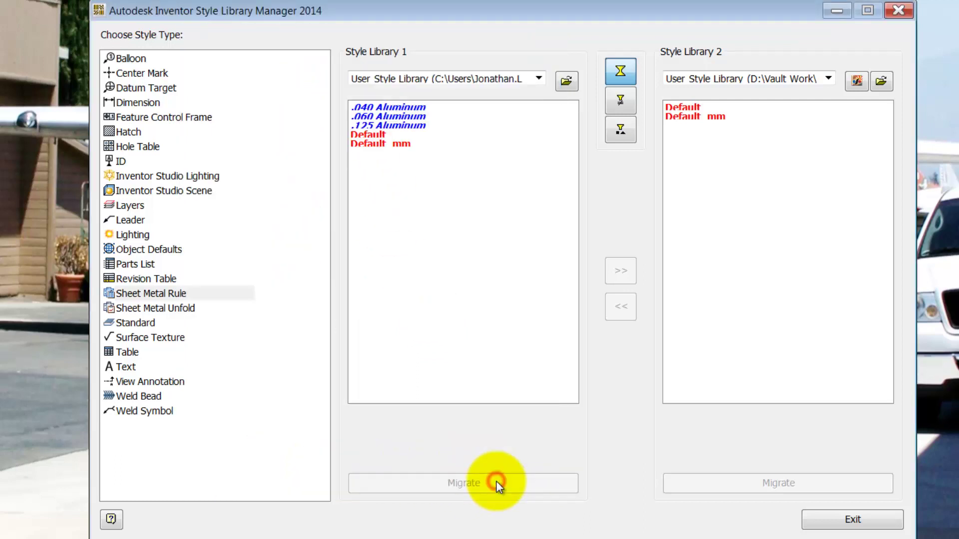
{"action": "left_click", "coordinate": [418, 106]}
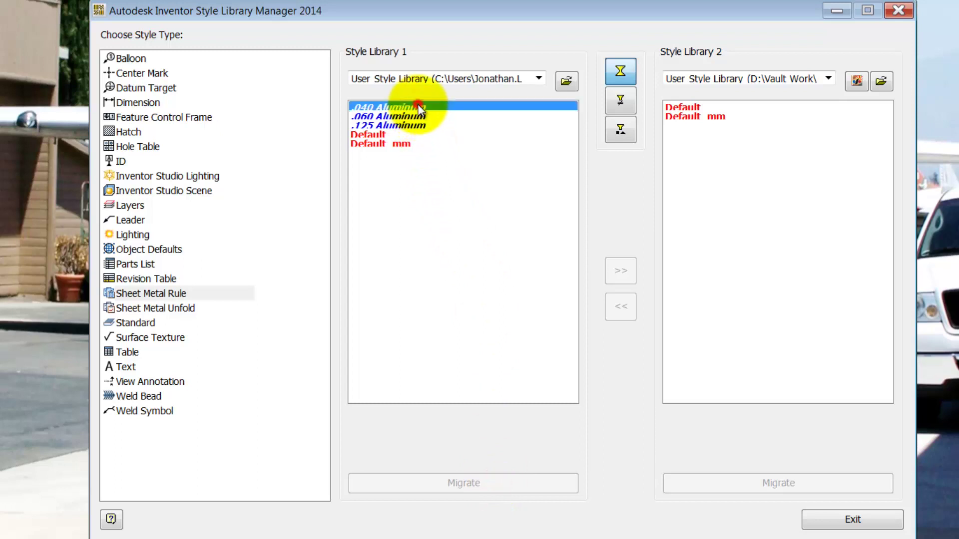
{"action": "left_click", "coordinate": [416, 124]}
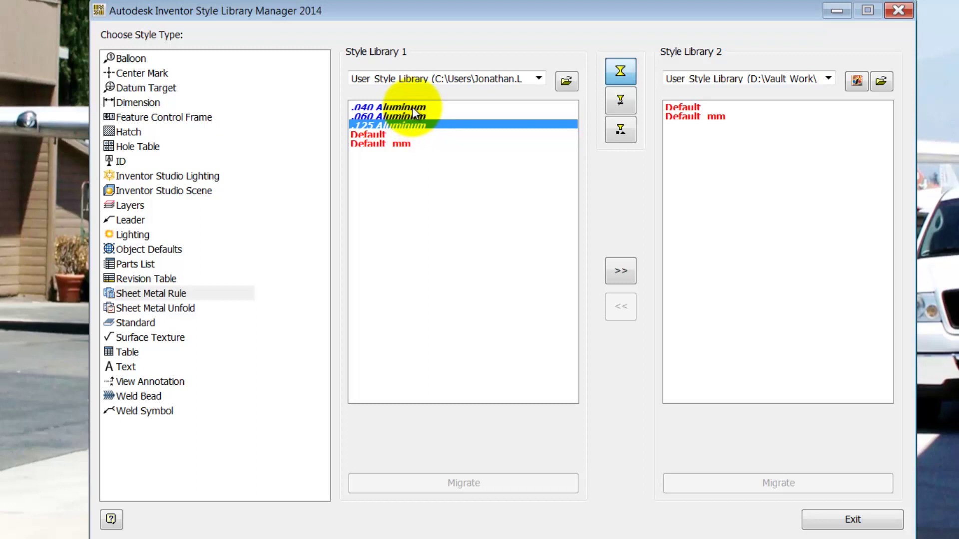
{"action": "left_click", "coordinate": [412, 107], "text": "shift"}
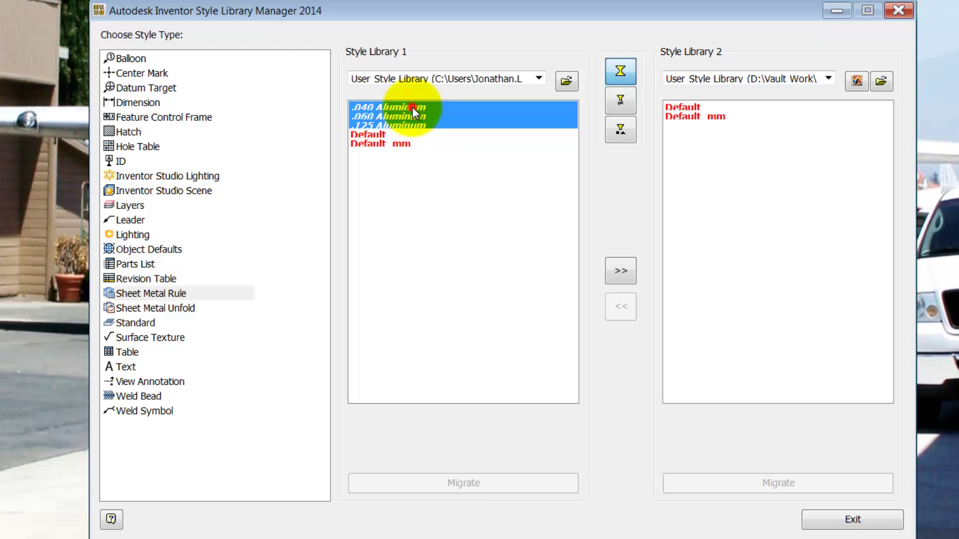
{"action": "left_click", "coordinate": [611, 270]}
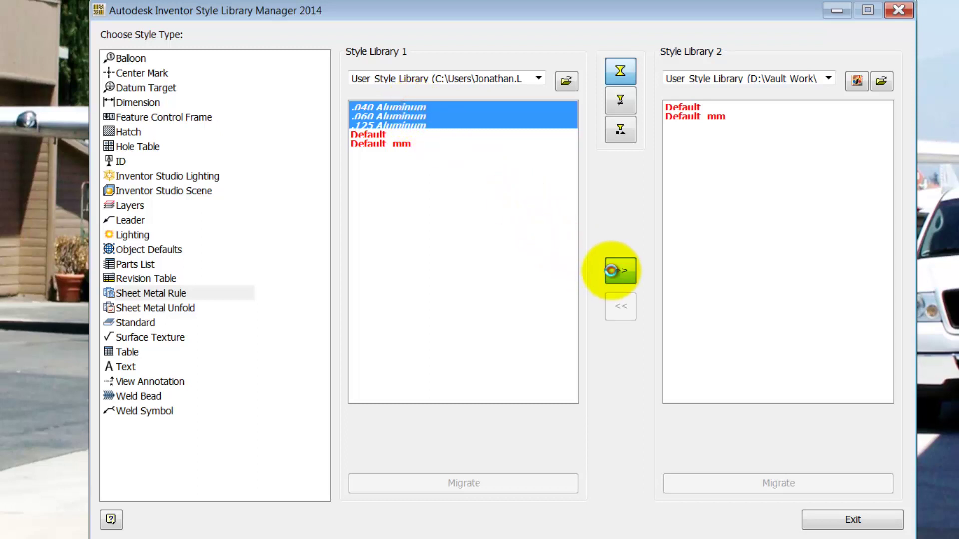
Copy the two custom dimension styles, including Woodshop Dimensions, to Style Library 2
{"action": "left_click", "coordinate": [158, 103]}
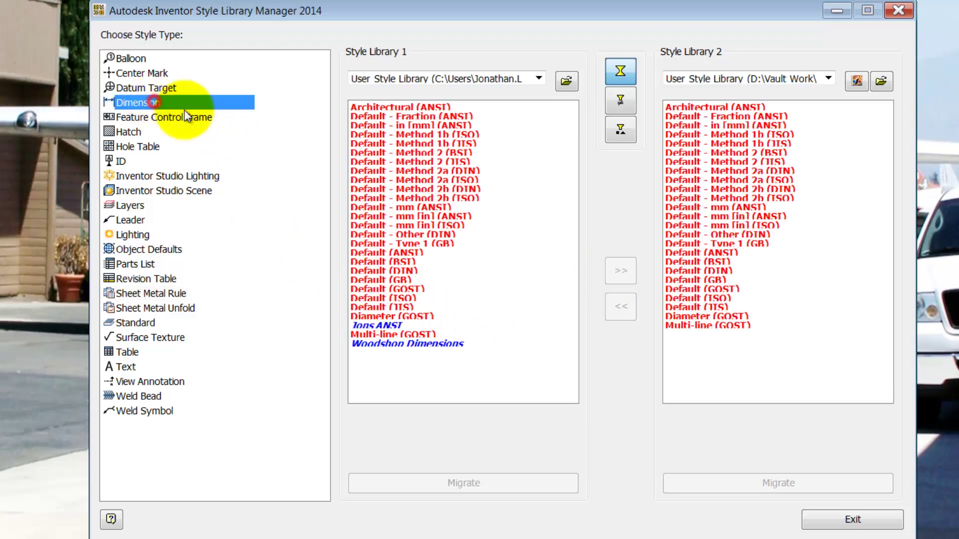
{"action": "left_click", "coordinate": [406, 324]}
{"action": "left_click", "coordinate": [405, 344], "text": "ctrl"}
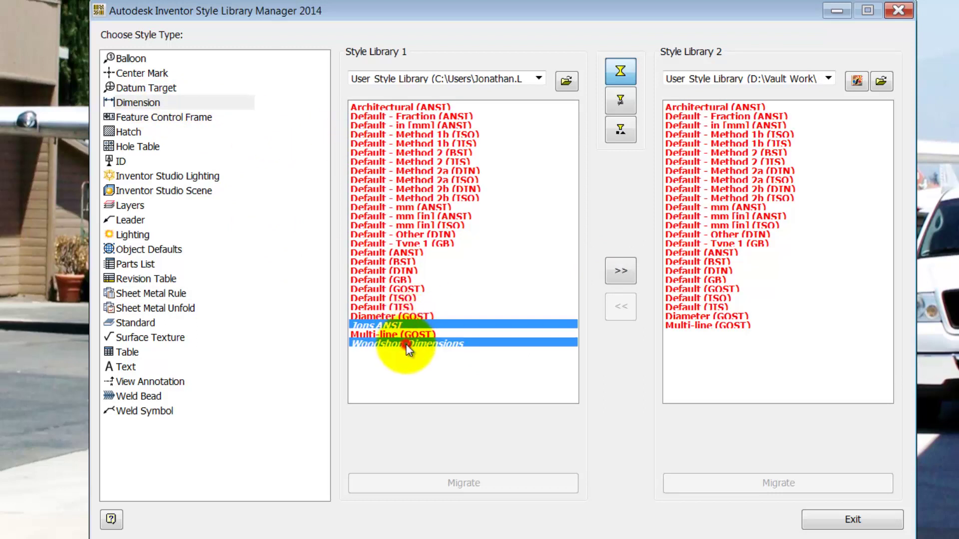
{"action": "left_click", "coordinate": [611, 273]}
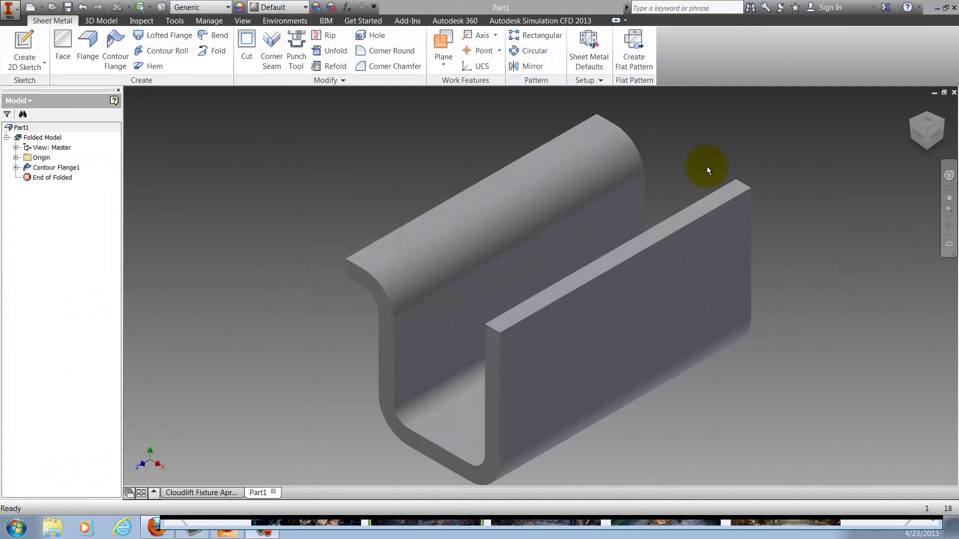
Apply the .060 and then the .125 Aluminum sheet metal rule to the part
{"action": "left_click", "coordinate": [593, 60]}
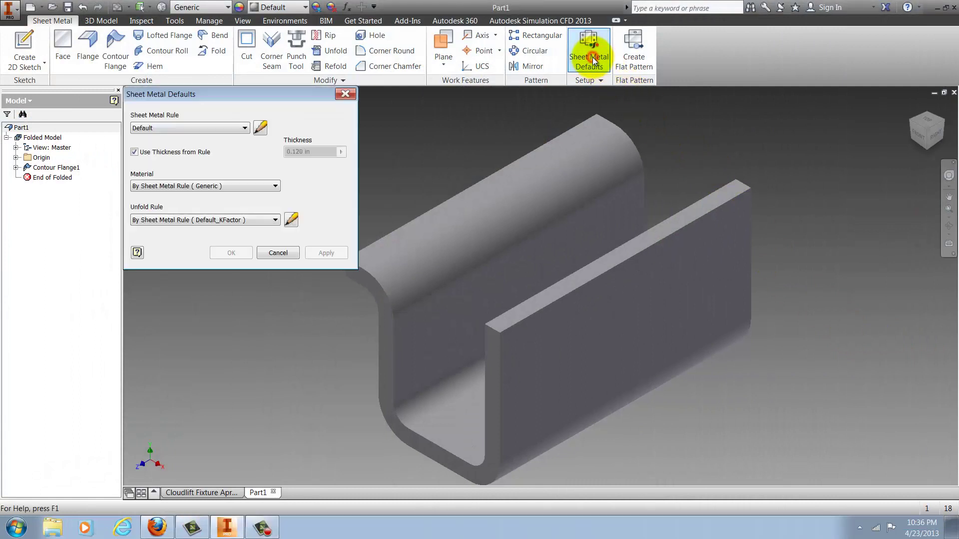
{"action": "left_click", "coordinate": [198, 129]}
{"action": "left_click", "coordinate": [197, 146]}
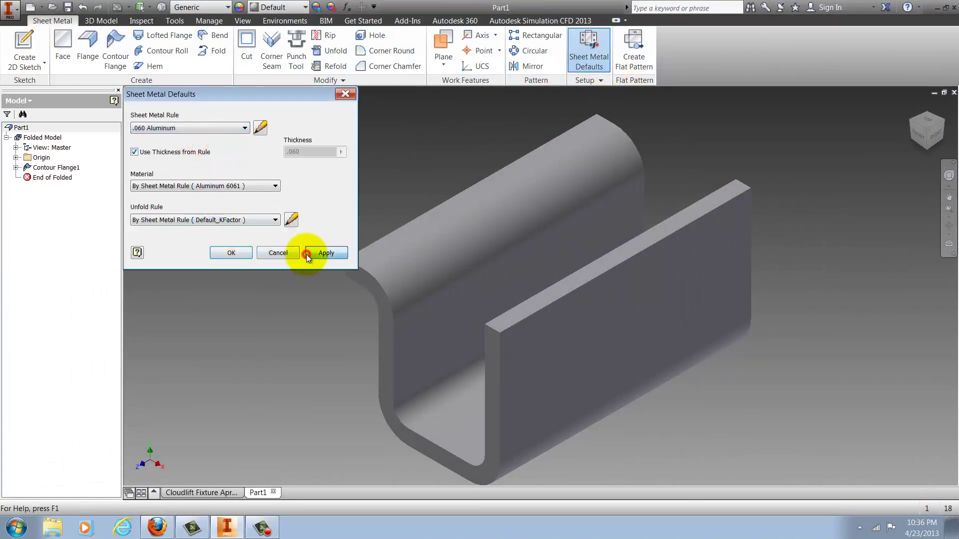
{"action": "left_click", "coordinate": [307, 254]}
{"action": "left_click", "coordinate": [180, 128]}
{"action": "left_click", "coordinate": [176, 152]}
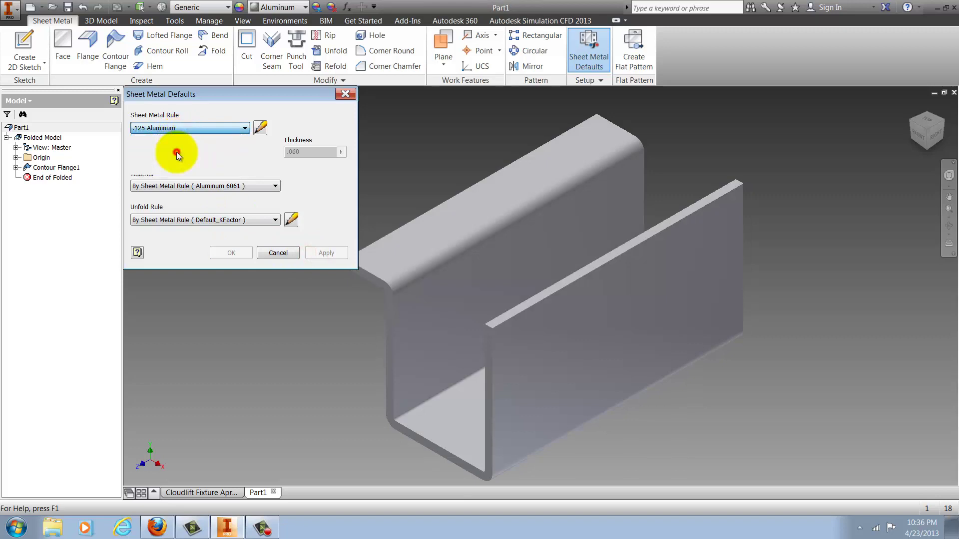
{"action": "left_click", "coordinate": [317, 253]}
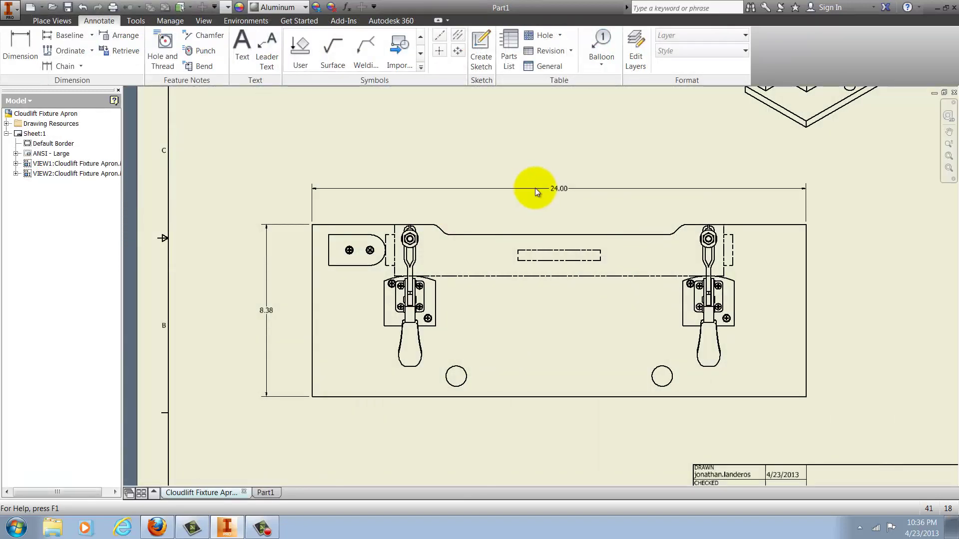
Give the 24.00 and 8.38 drawing dimensions the Woodshop Dimensions style
{"action": "left_click", "coordinate": [534, 189]}
{"action": "left_click", "coordinate": [290, 224], "text": "ctrl"}
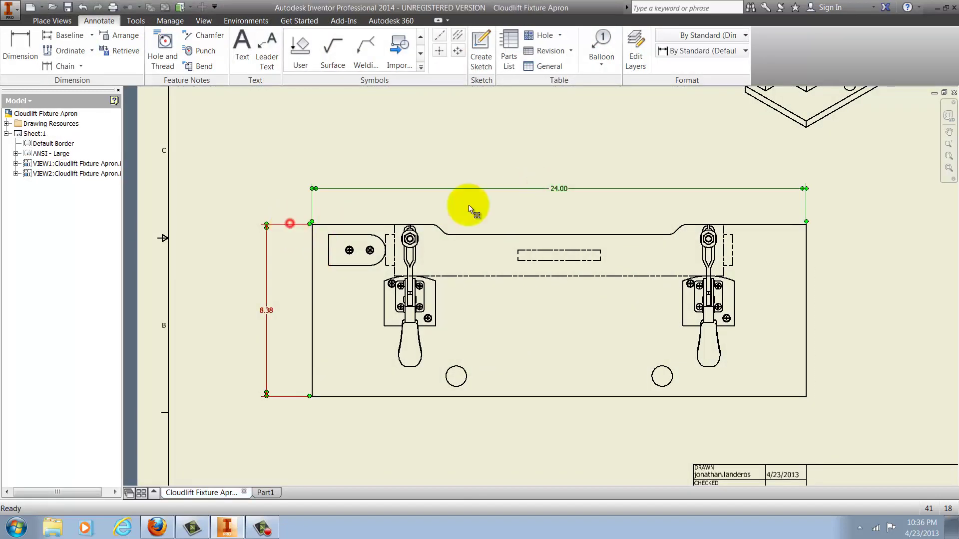
{"action": "left_click", "coordinate": [703, 51]}
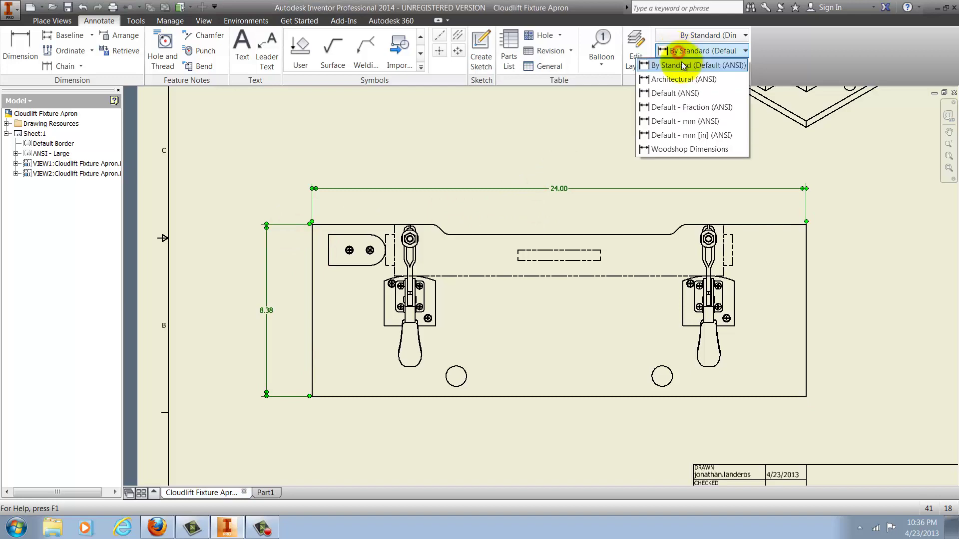
{"action": "left_click", "coordinate": [688, 148]}
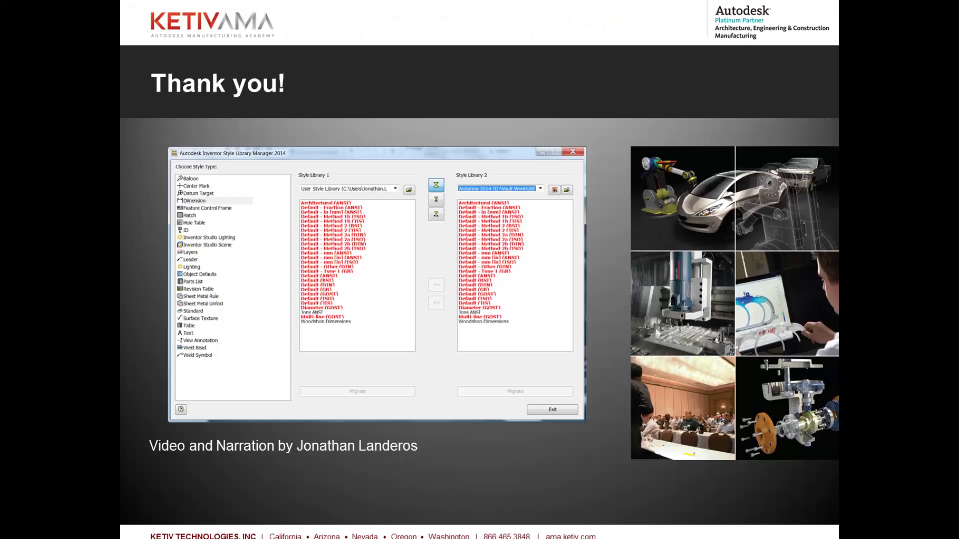